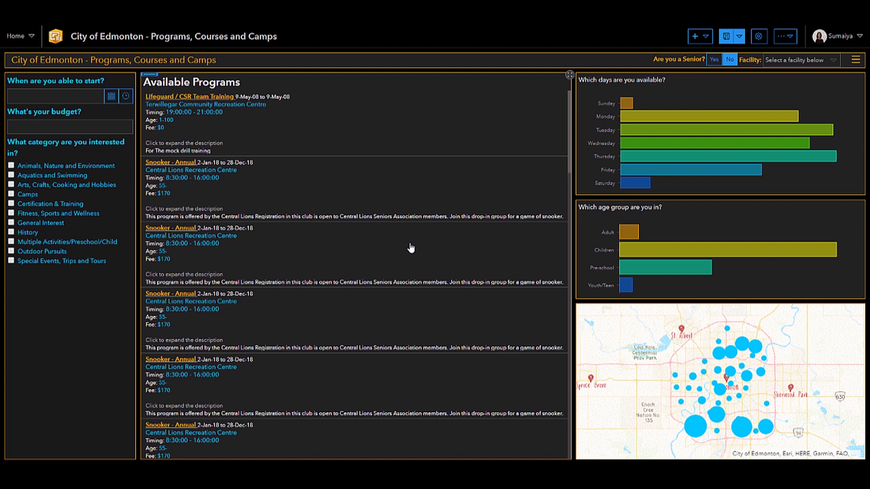
Start Save As and replace the title with 'LET'S LEARN SOME DASHBOARD TIPS & TRICKS!'
click(734, 42)
click(740, 38)
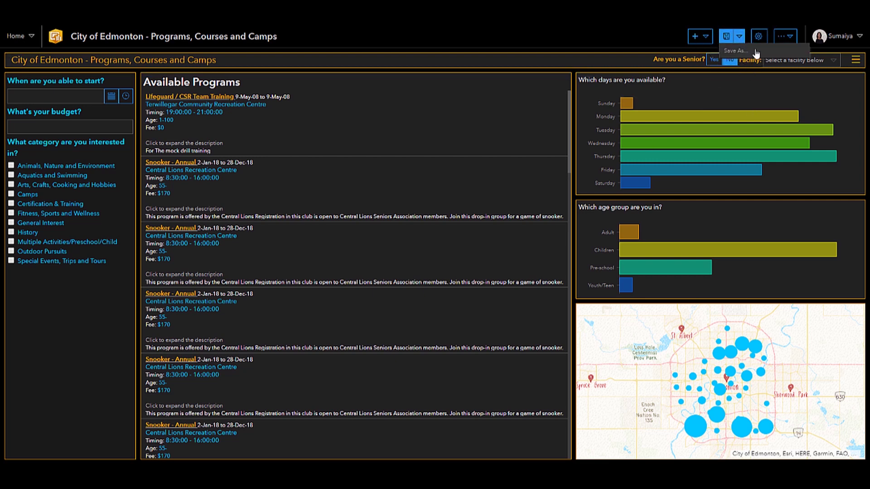
click(756, 51)
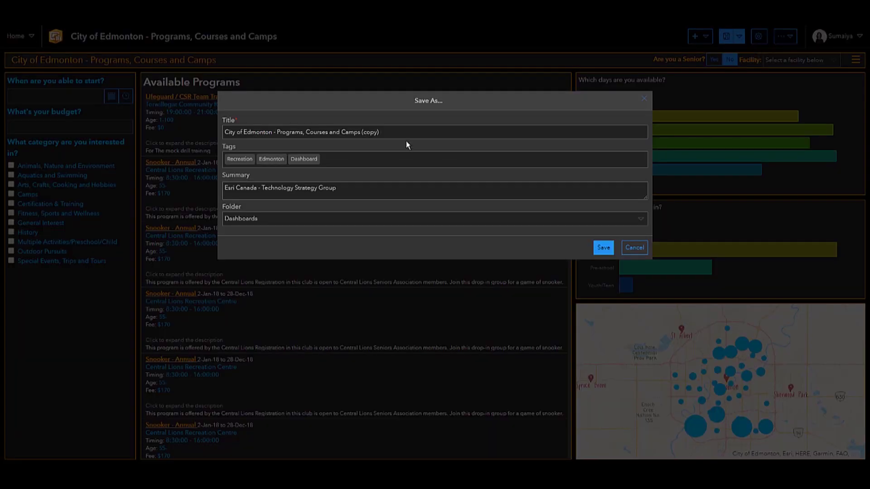
drag(395, 132, 175, 126)
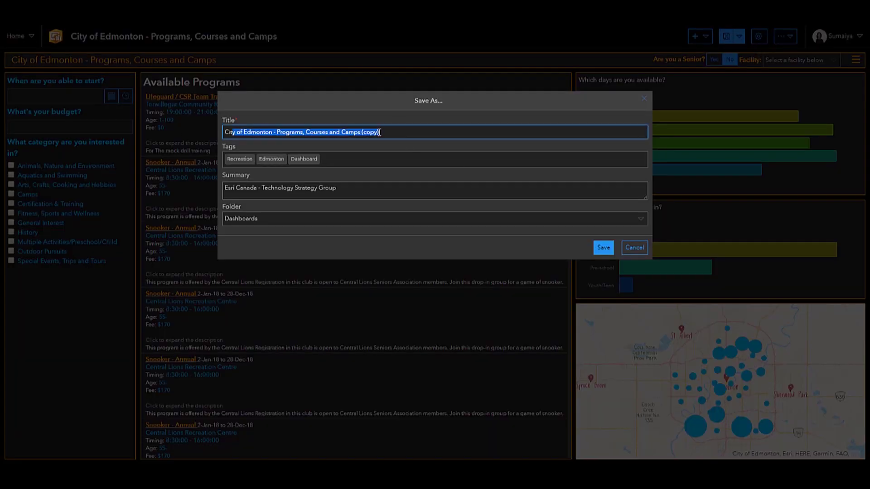
drag(380, 132, 210, 136)
text(LET'S LEARN SOME DASHBOARD TIPS & TRICKS!)
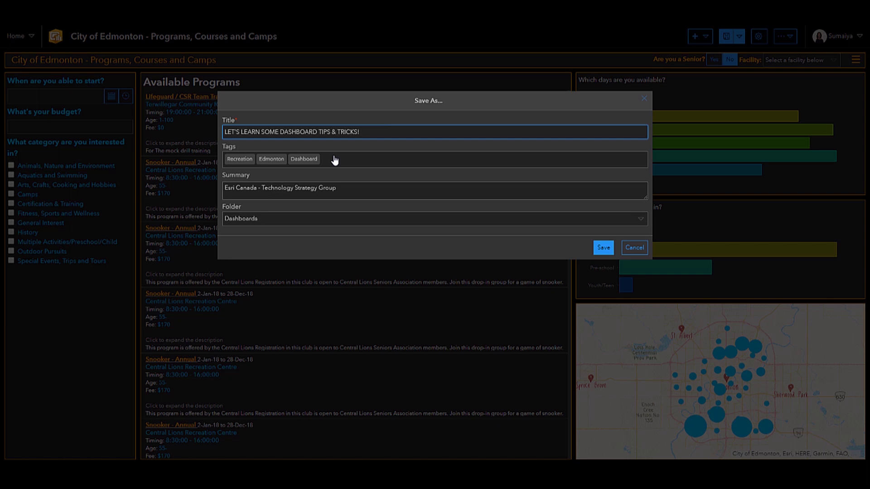
Save the renamed copy into the home folder instead of Dashboards
click(339, 188)
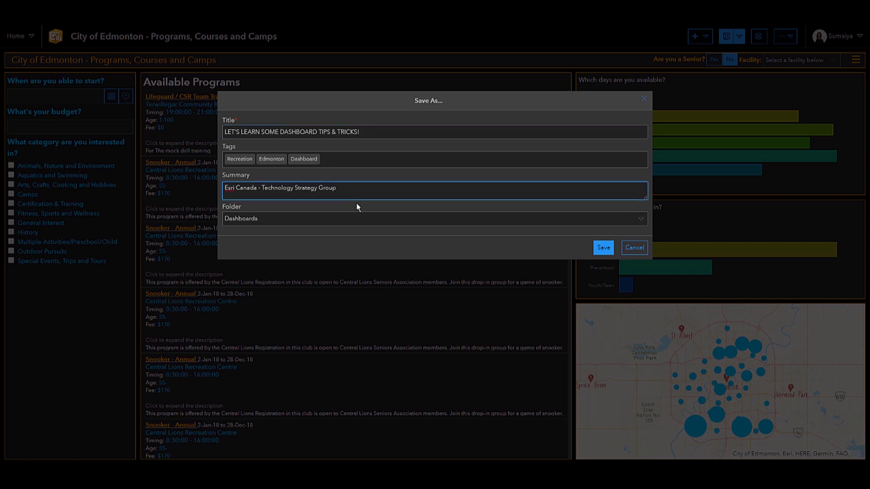
click(340, 219)
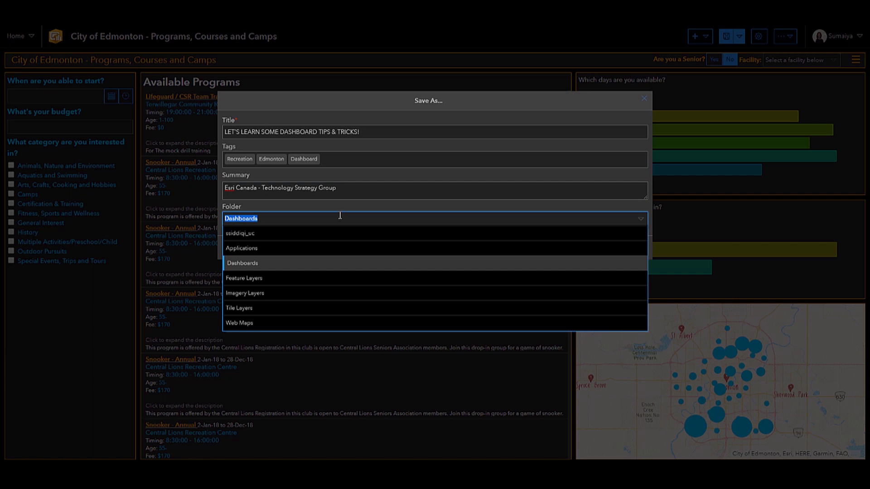
click(315, 233)
click(600, 248)
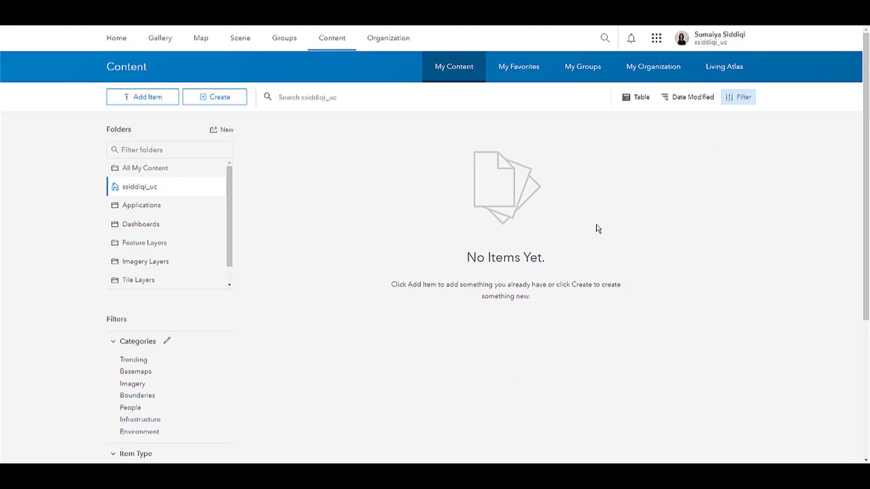
Show All My Content, then narrow the list to the home folder's items
click(146, 172)
click(155, 190)
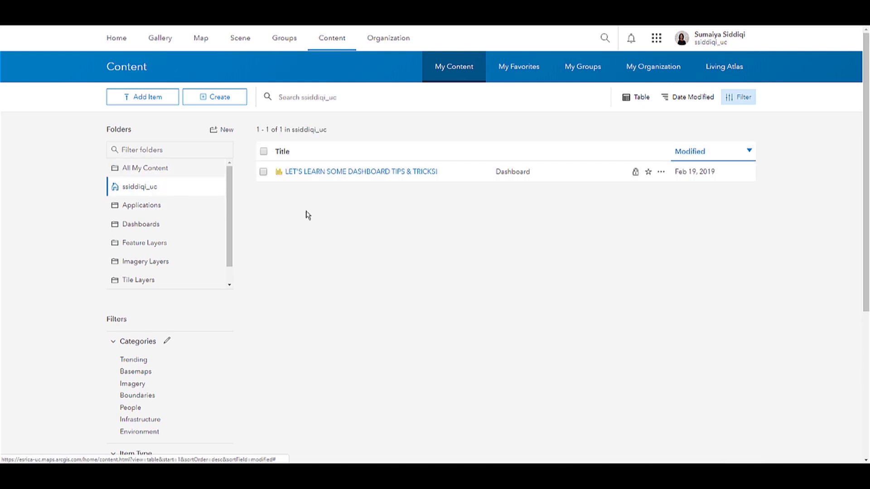
Open the saved copy, group the age-group chart as a row with the days chart, then maximise and restore it
click(454, 175)
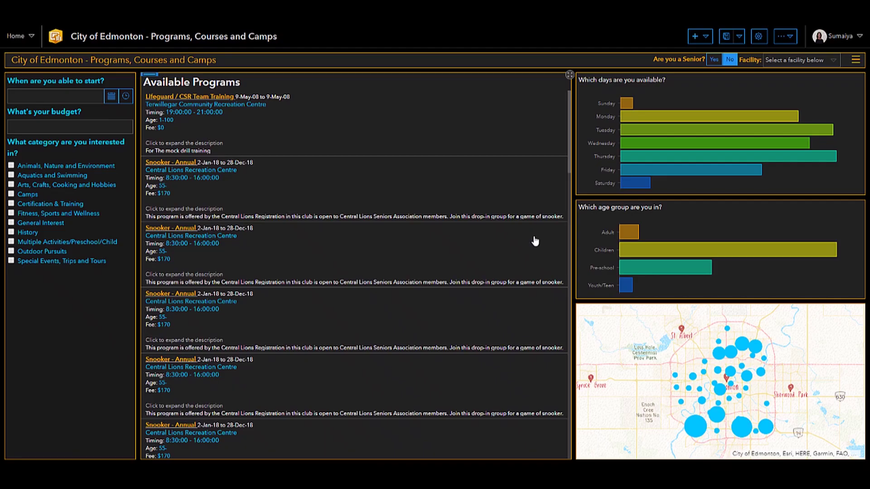
mouse_move(586, 203)
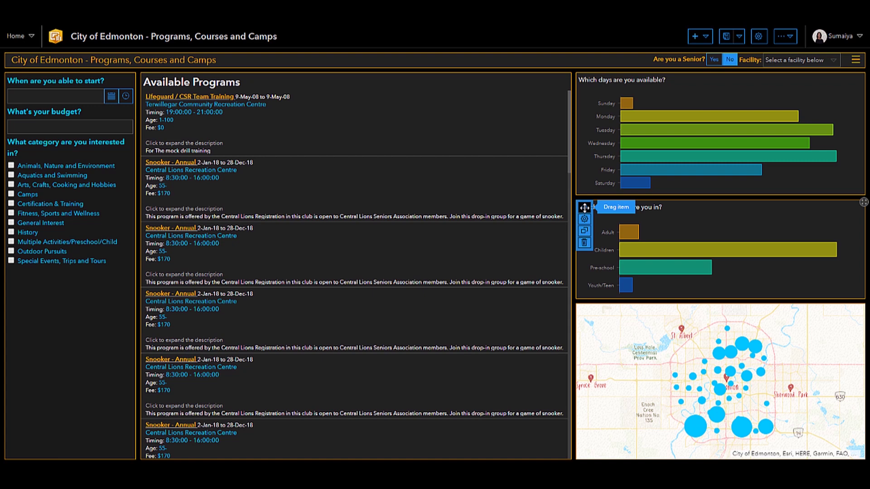
drag(585, 207, 722, 178)
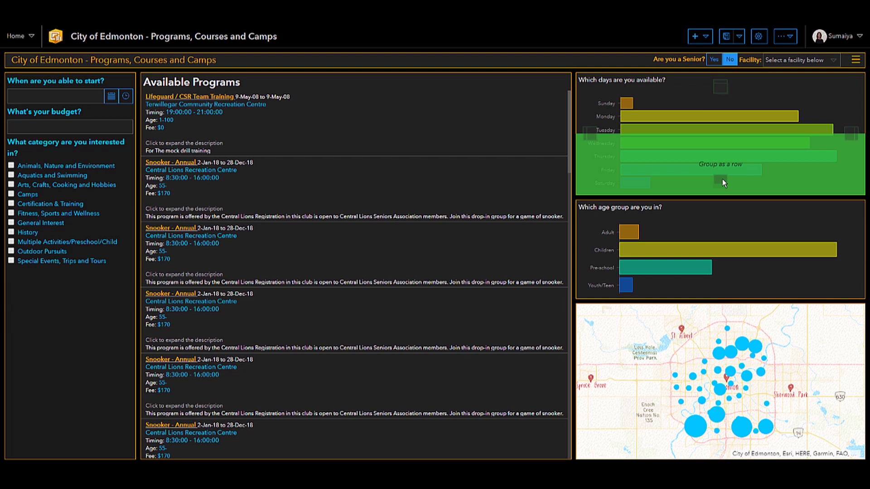
drag(722, 179, 722, 178)
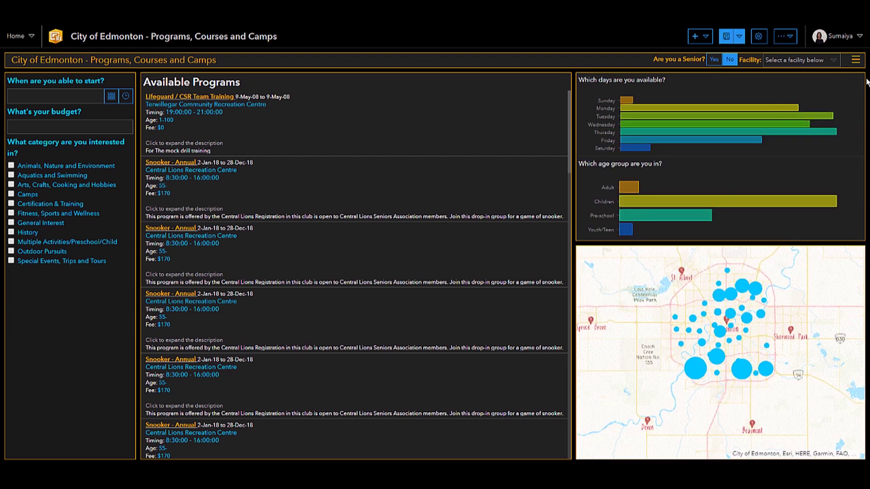
click(863, 76)
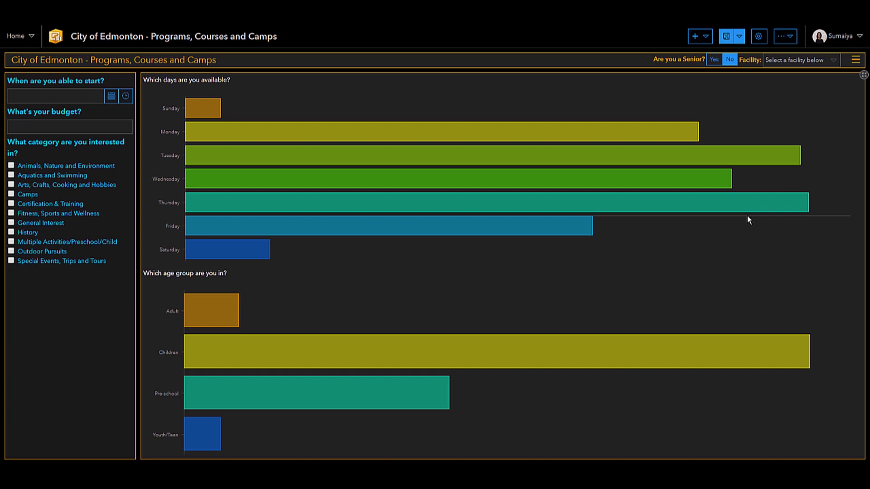
key(Escape)
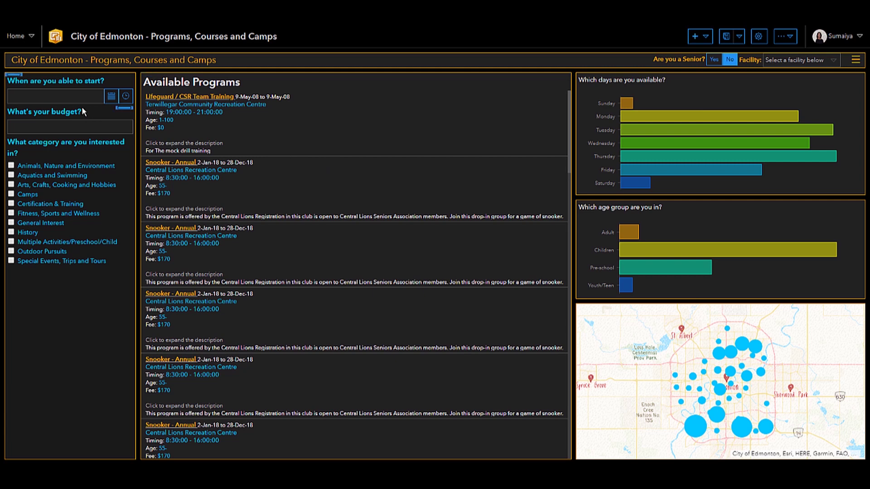
Filter programs to Monday, Adult, and Arts, Crafts, Cooking and Hobbies after checking the start-date calendar
click(75, 97)
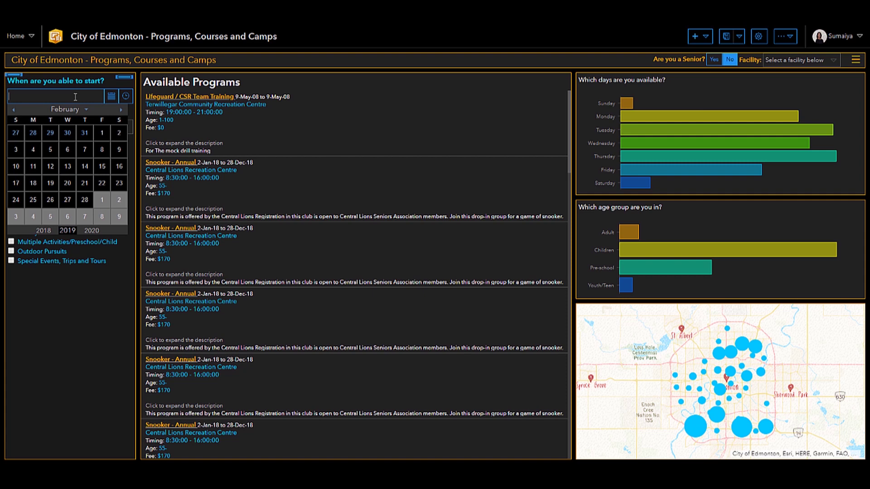
click(681, 96)
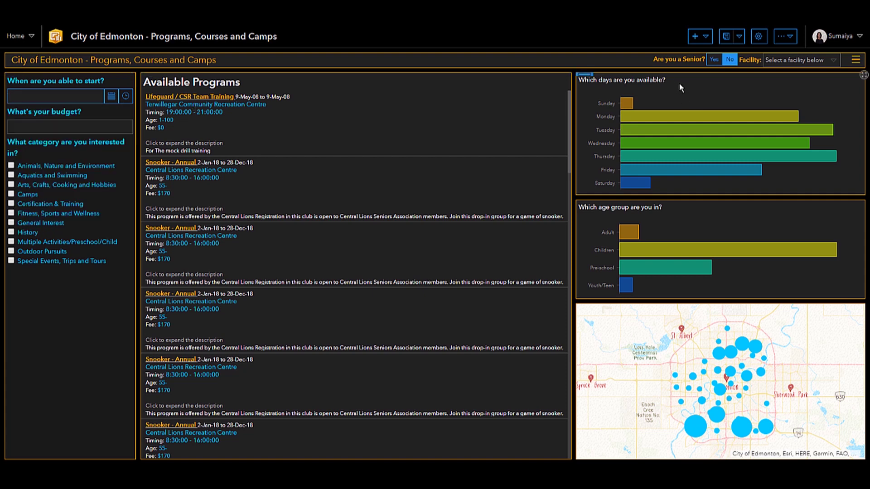
click(665, 119)
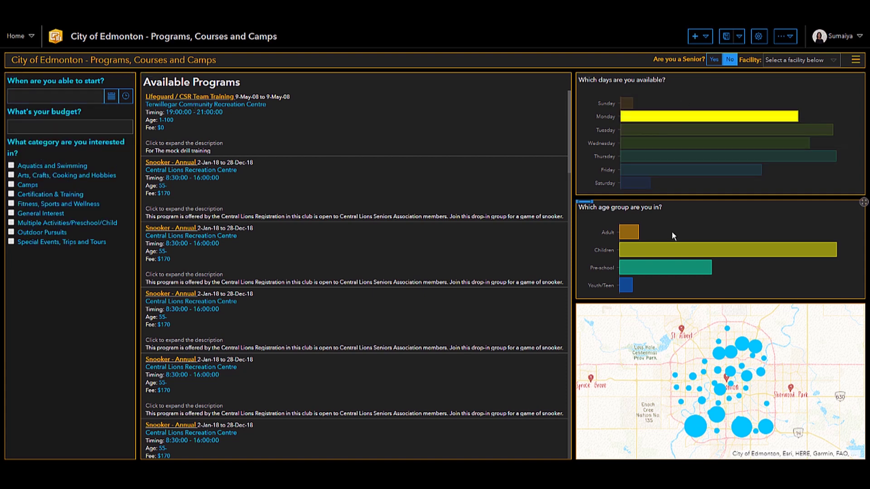
click(597, 233)
click(11, 175)
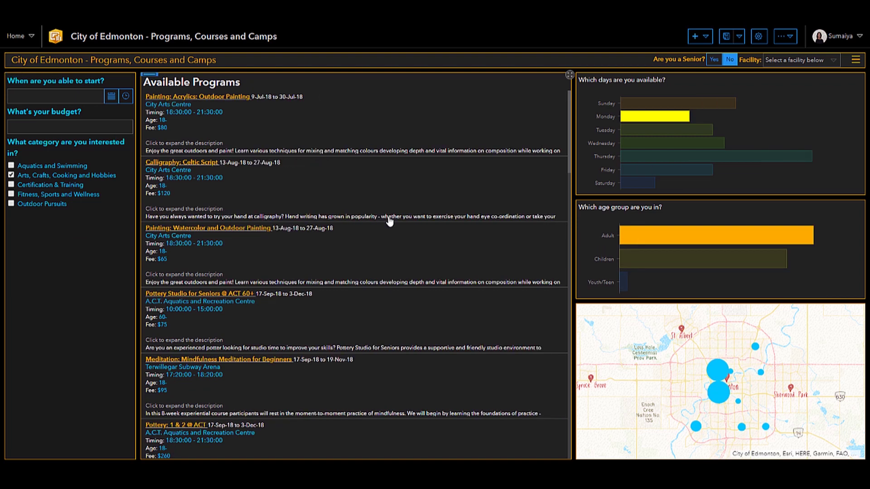
Begin adding a Serial Chart on the RecPrograms layer, then cancel it
click(704, 42)
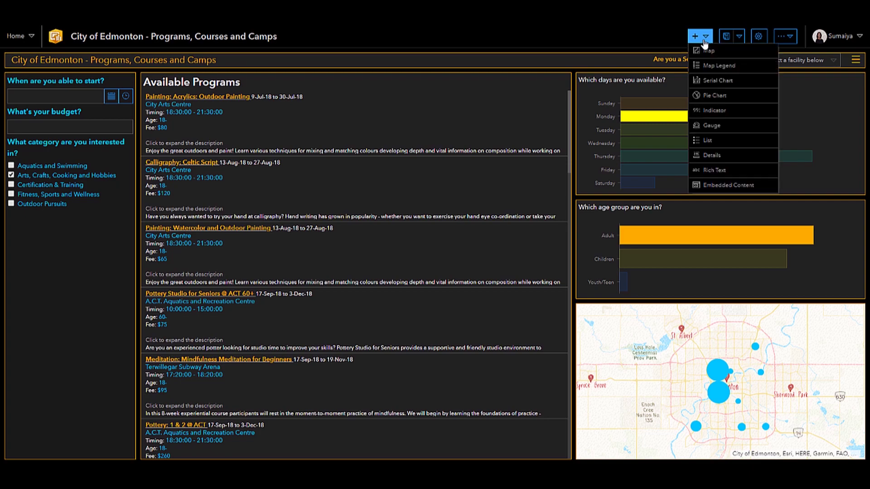
click(705, 81)
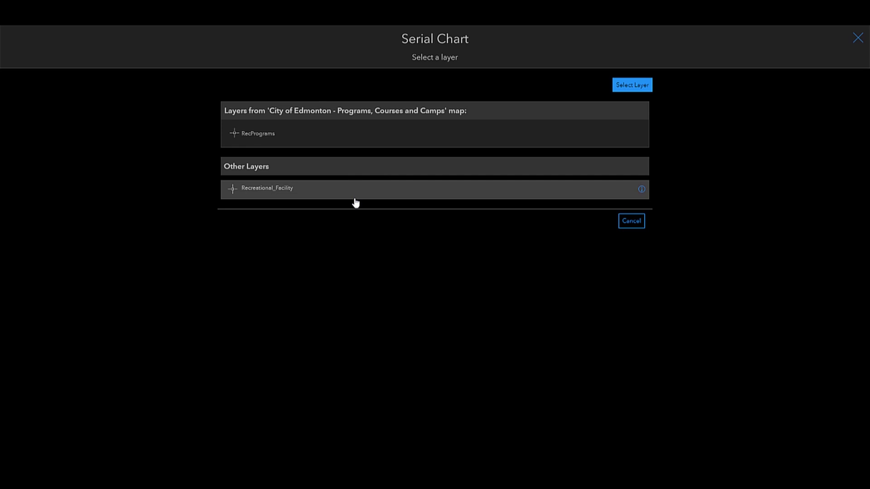
click(355, 136)
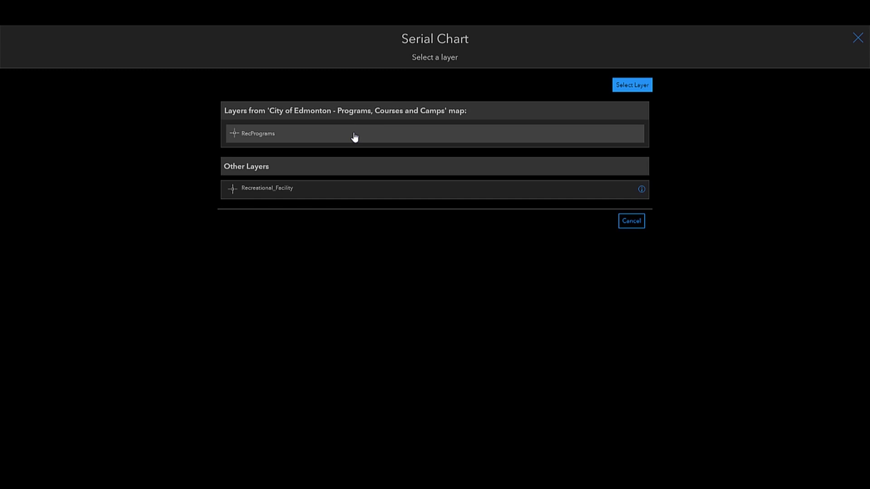
click(621, 221)
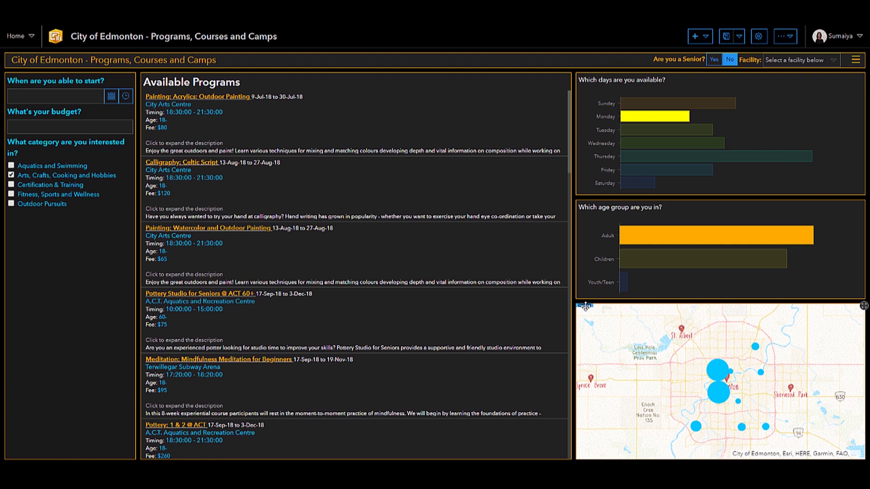
Delete the map and clear the Adult and Arts, Crafts, Cooking and Hobbies filters
mouse_move(585, 307)
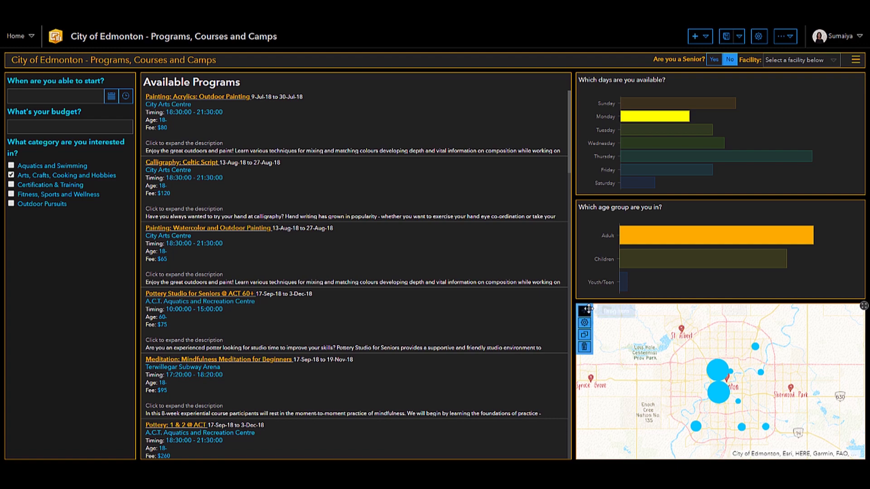
click(584, 348)
click(471, 150)
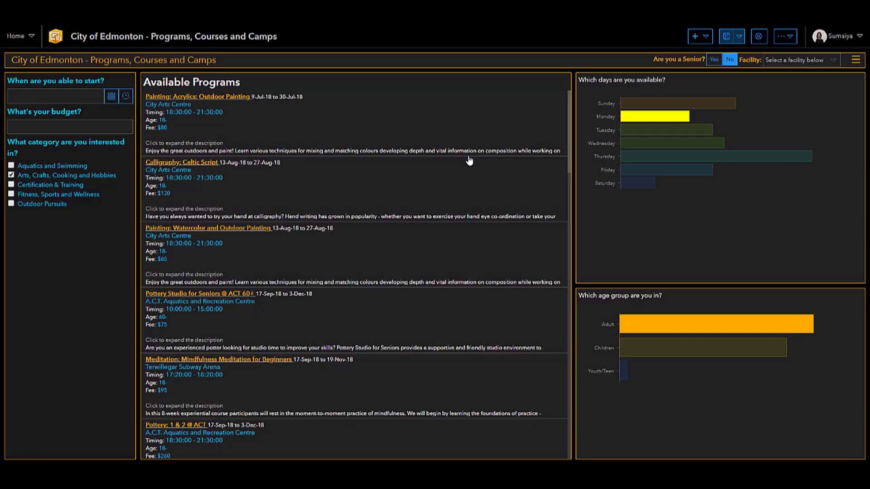
click(675, 323)
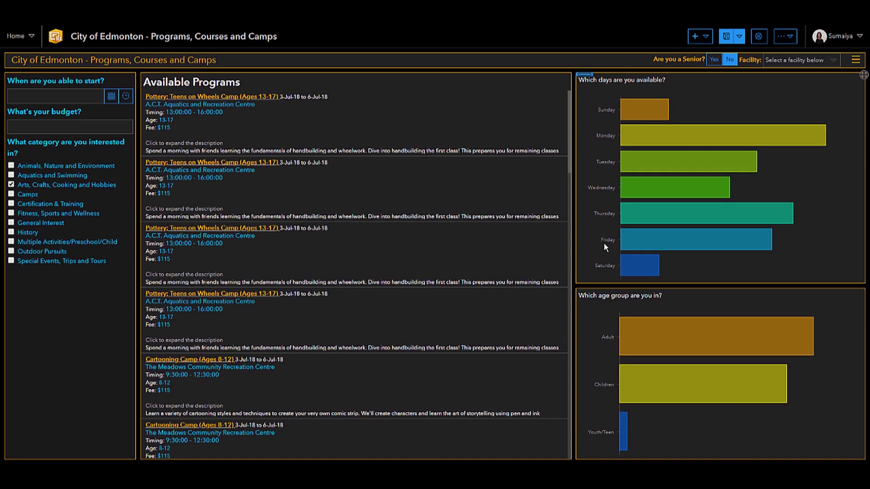
click(46, 186)
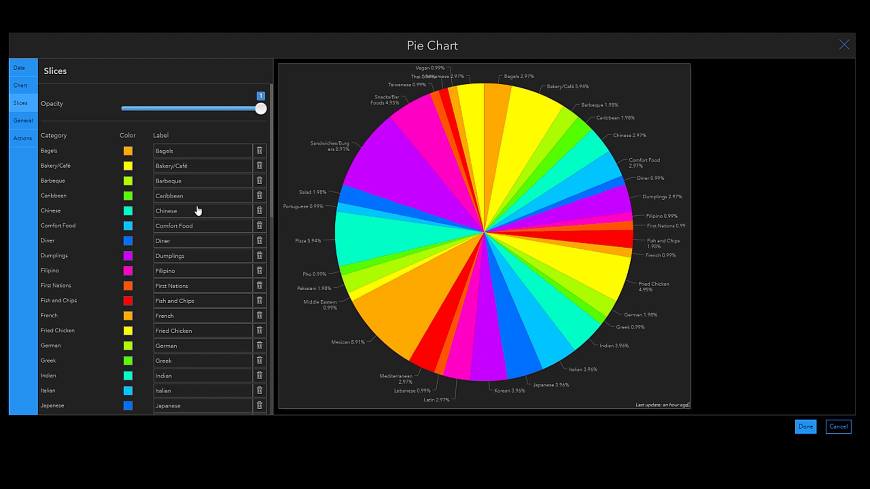
Set the pie chart's slice Grouping (%) to 3
scroll(198, 210, down, 10)
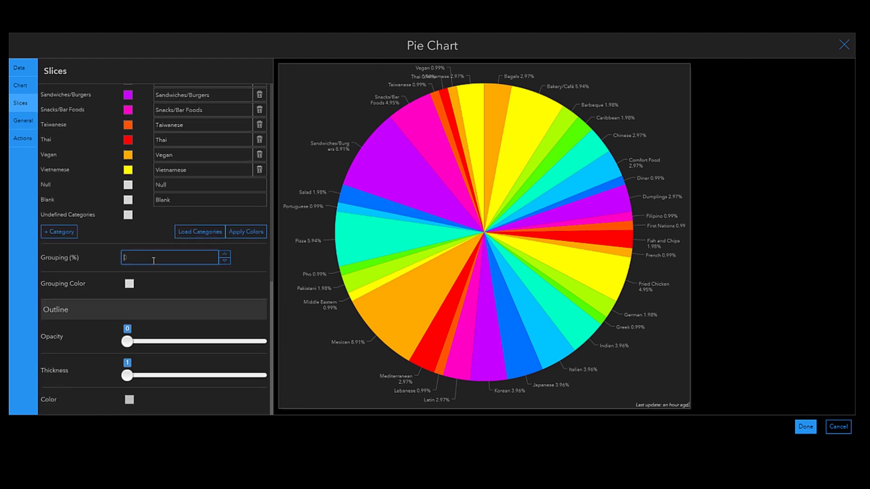
click(153, 261)
click(154, 259)
text(3)
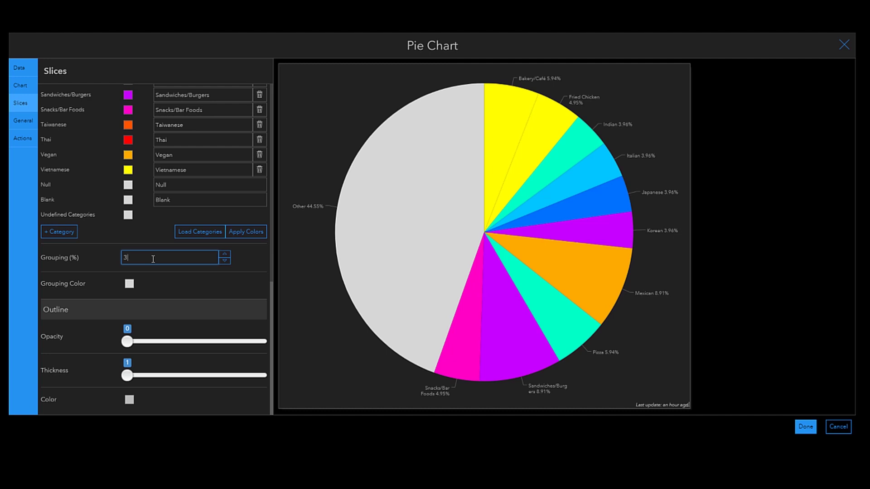
mouse_move(449, 303)
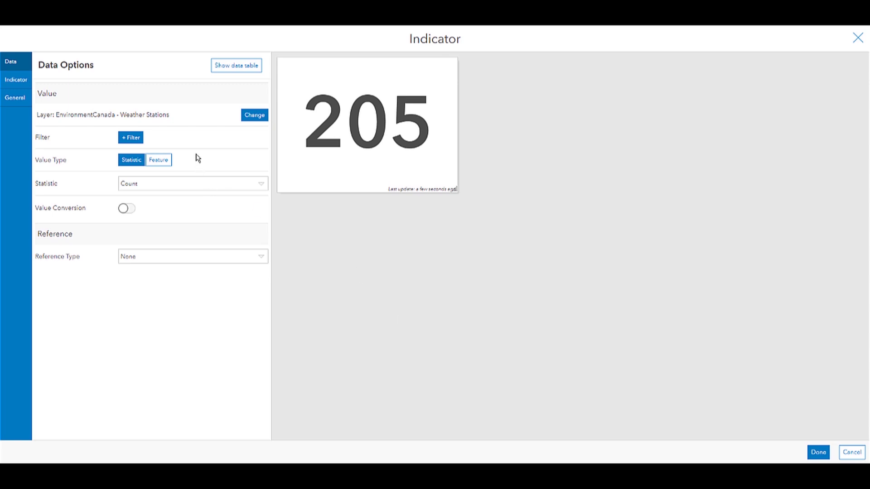
Make the indicator show individual feature values from the Temperature(C) field
click(157, 118)
click(159, 162)
click(155, 184)
click(156, 195)
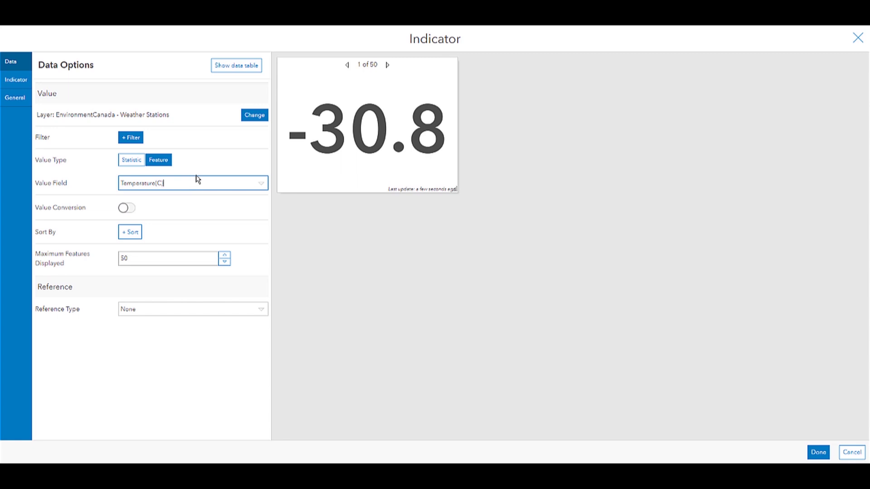
Enable value conversion with factor 1.8 and offset 32, and finish editing
click(130, 209)
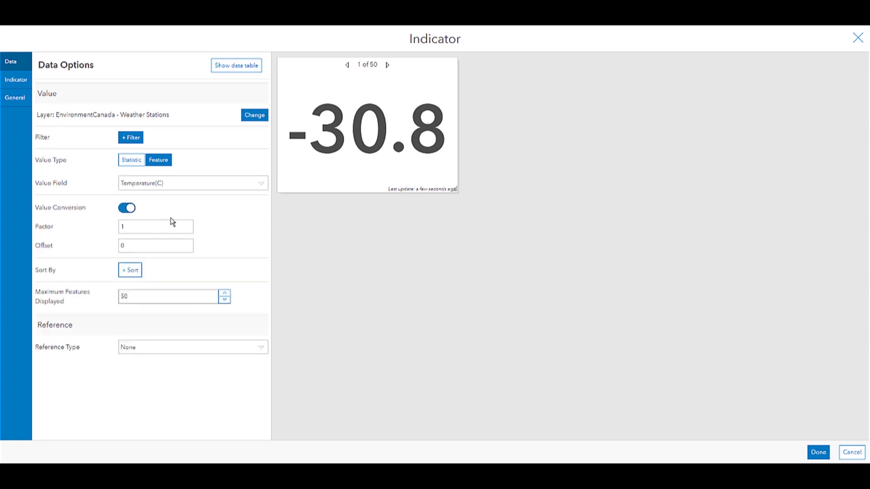
double_click(150, 225)
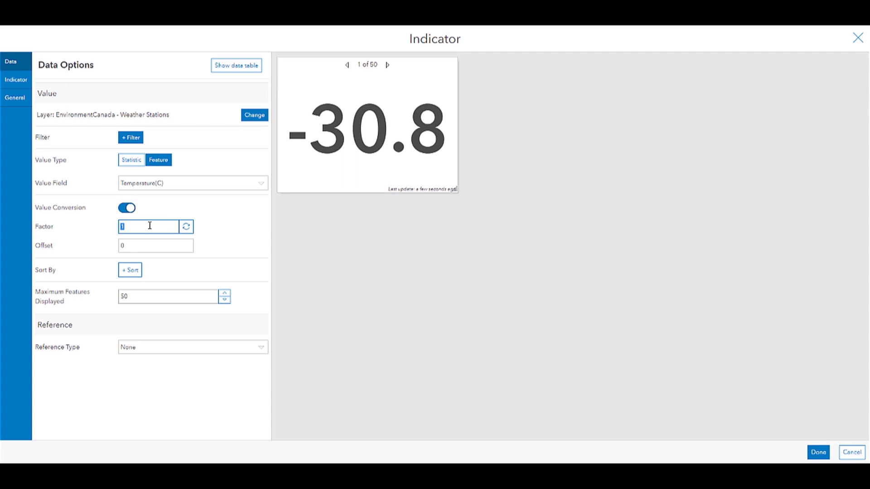
text(1.8)
double_click(132, 248)
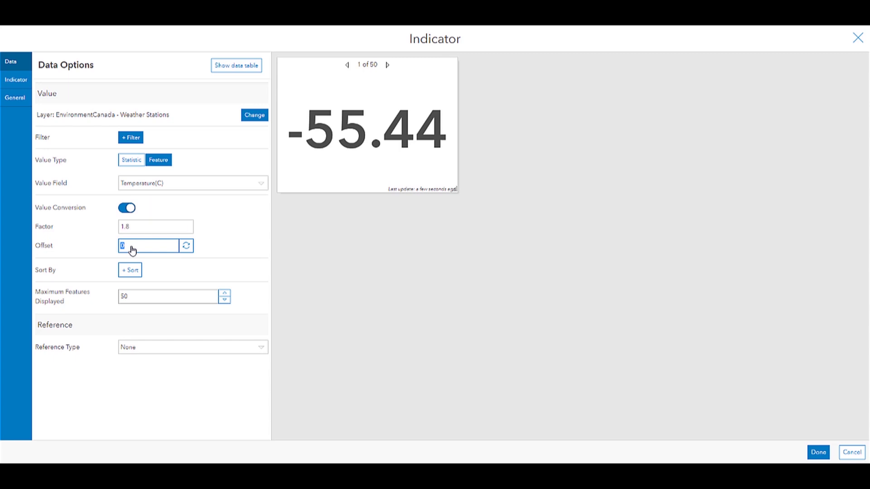
text(32)
click(246, 239)
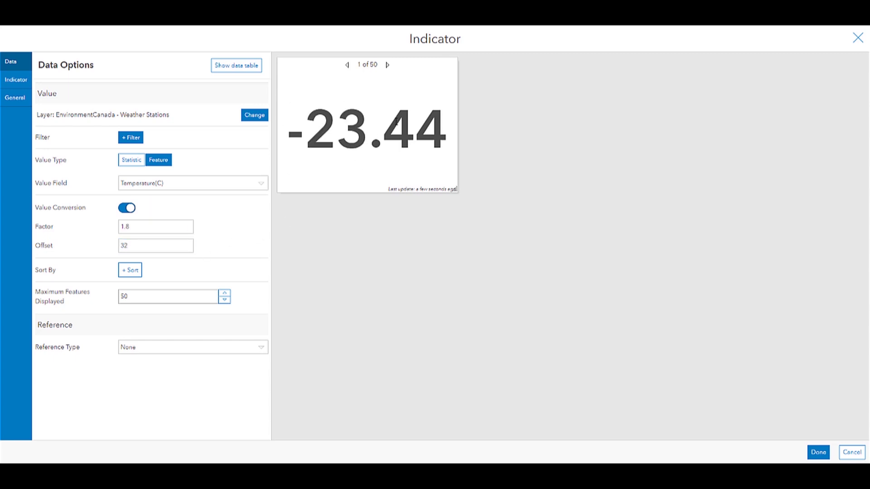
click(856, 456)
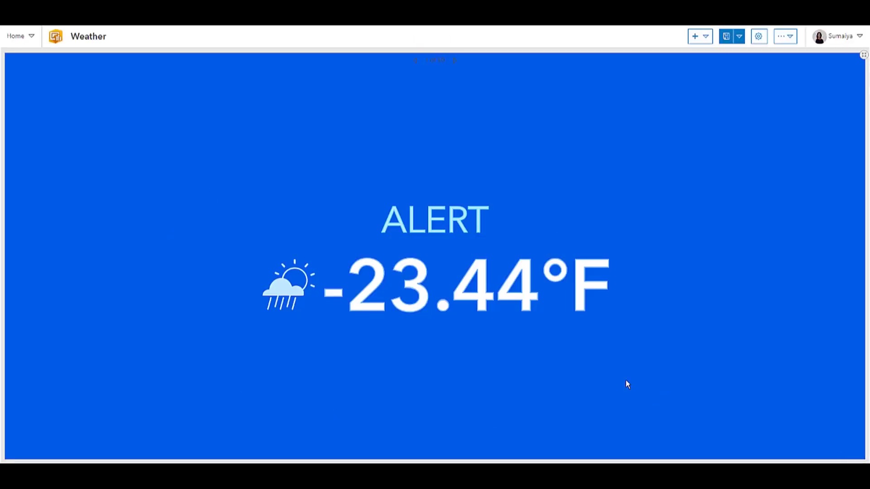
Page through five weather stations' Fahrenheit readings on the indicator
click(455, 63)
click(455, 62)
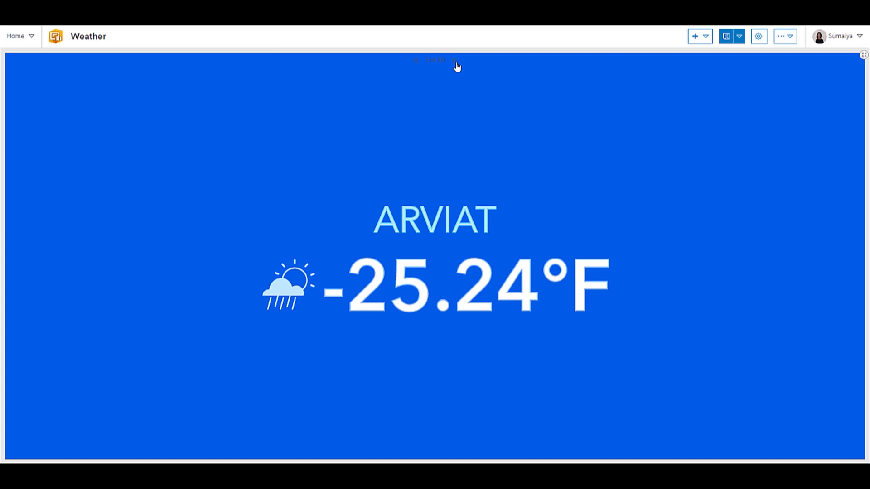
click(455, 62)
click(455, 62)
click(454, 63)
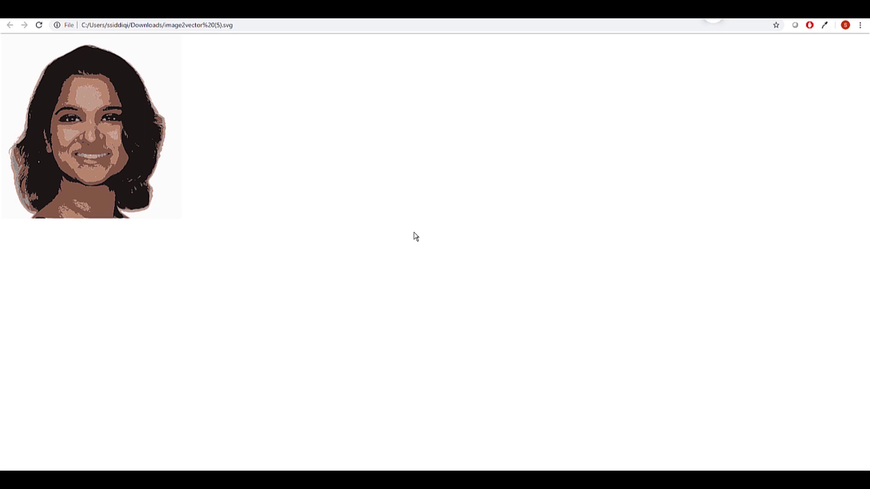
Open DevTools on the face SVG and select its entire source code
key(F12)
key(ctrl+a)
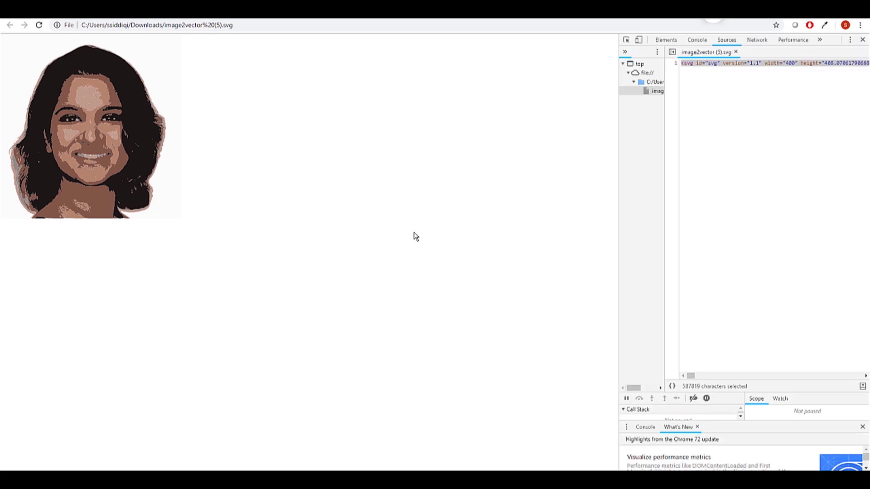
click(716, 64)
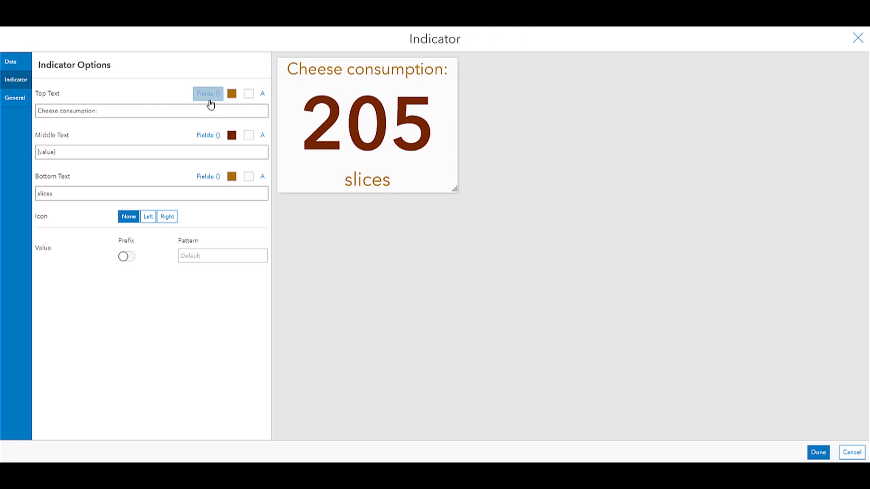
Paste the face SVG code as a custom icon placed left of the cheese consumption value
click(189, 112)
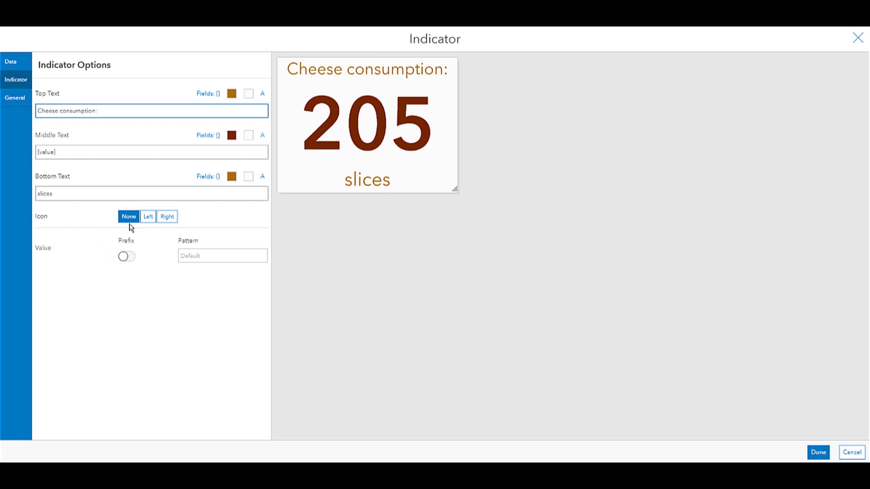
click(149, 217)
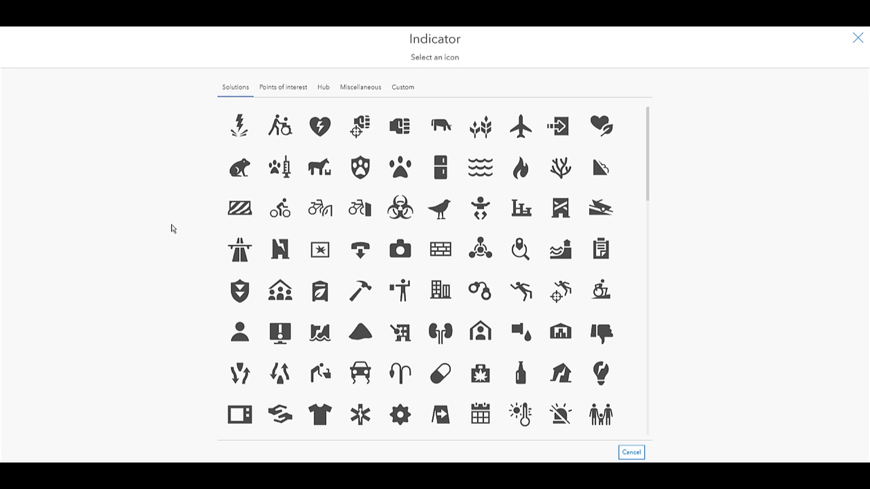
click(403, 88)
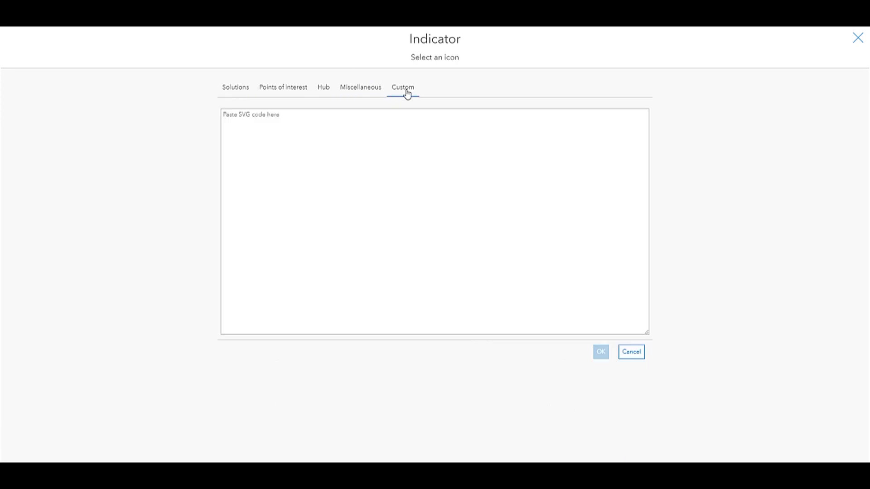
click(371, 183)
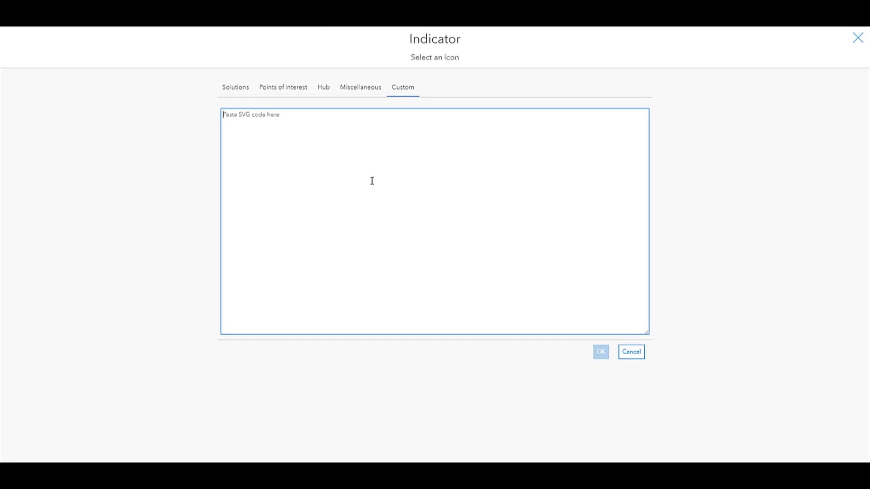
key(ctrl+v)
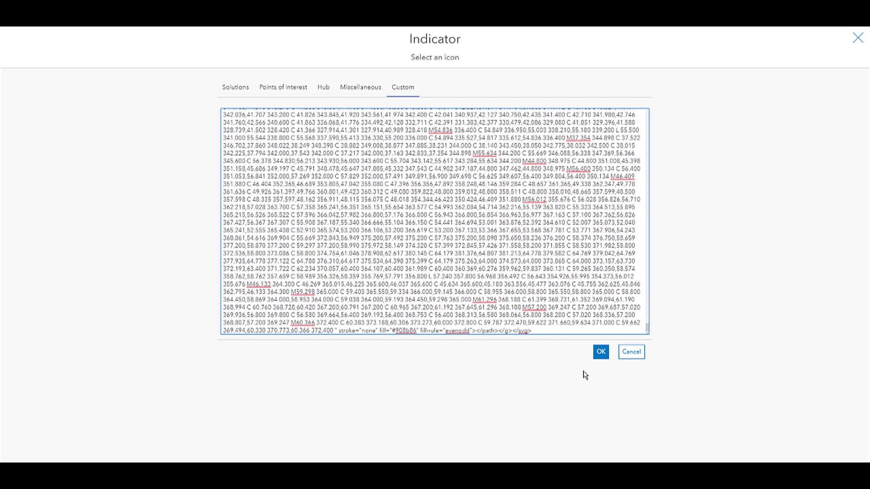
click(601, 352)
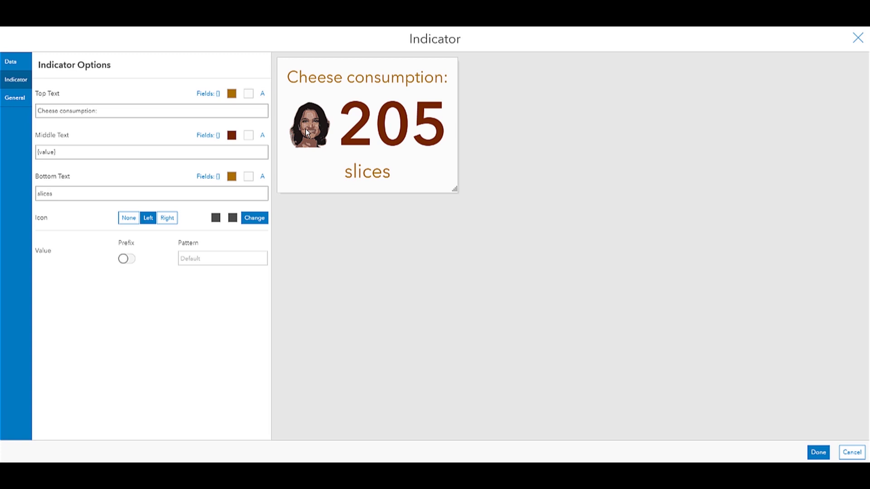
Enlarge the cheese indicator preview so its custom face icon is easy to see
drag(460, 194, 804, 380)
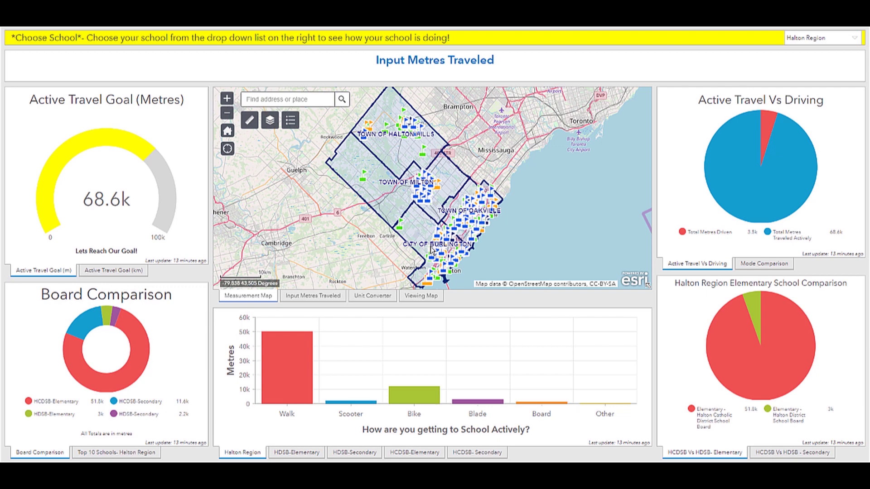
Swap the map panel for the embedded Survey123 form and scroll through its questions
click(317, 296)
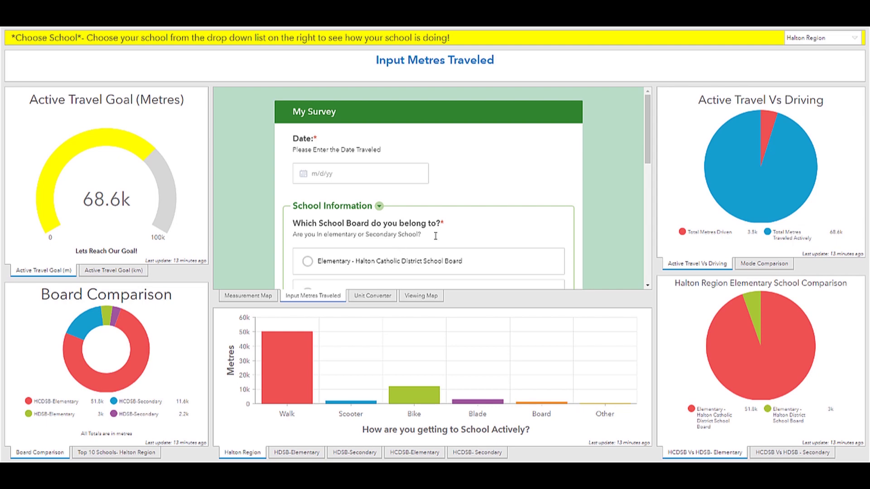
scroll(438, 235, down, 5)
scroll(439, 234, down, 3)
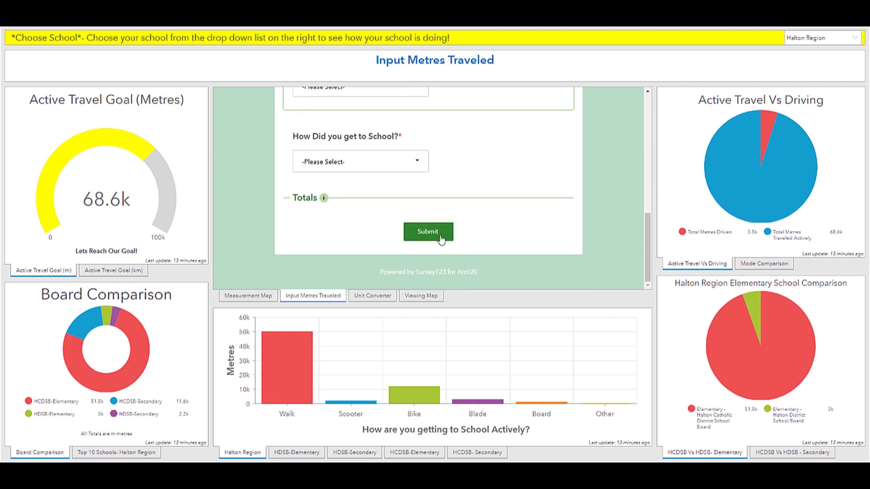
mouse_move(754, 178)
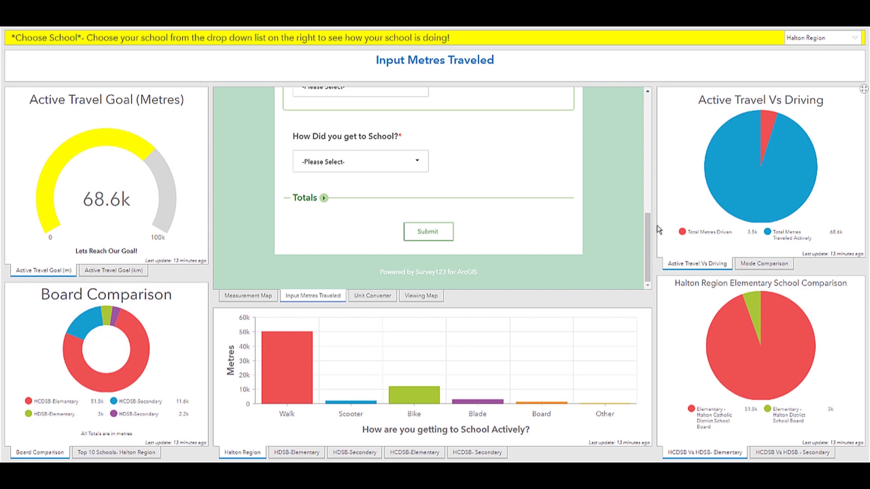
scroll(467, 190, up, 1)
scroll(466, 190, down, 1)
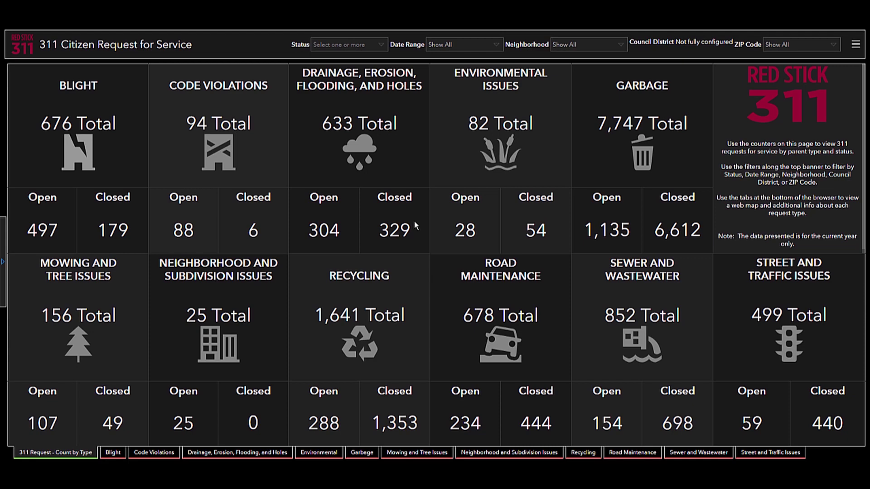
Browse the Blight, Code Violations, Drainage and Environmental Issues breakdowns, then filter to the BAKER neighborhood
click(113, 455)
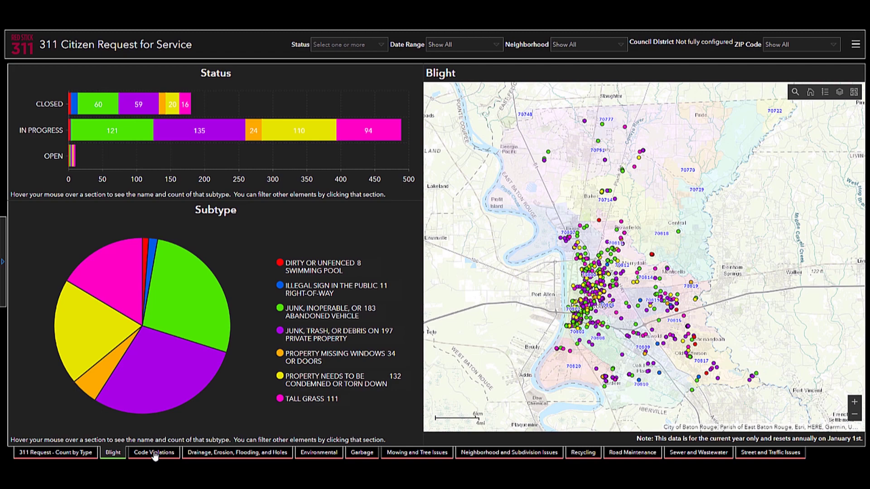
click(155, 456)
click(212, 456)
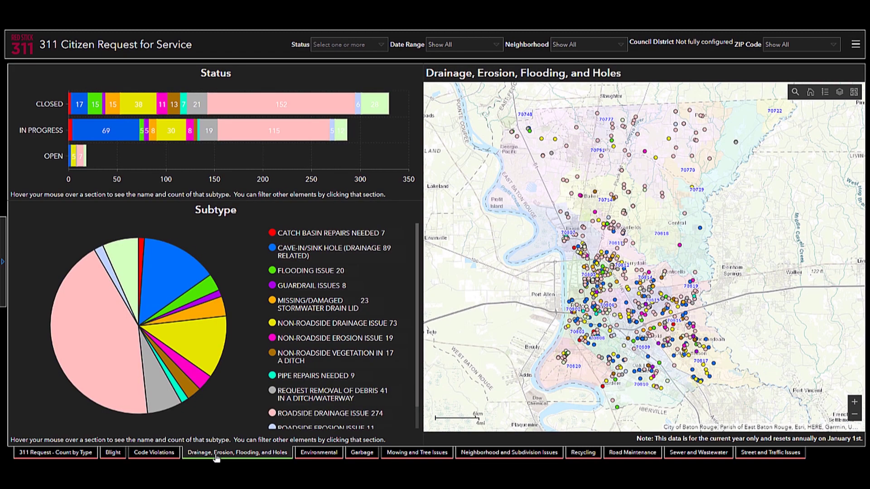
click(319, 455)
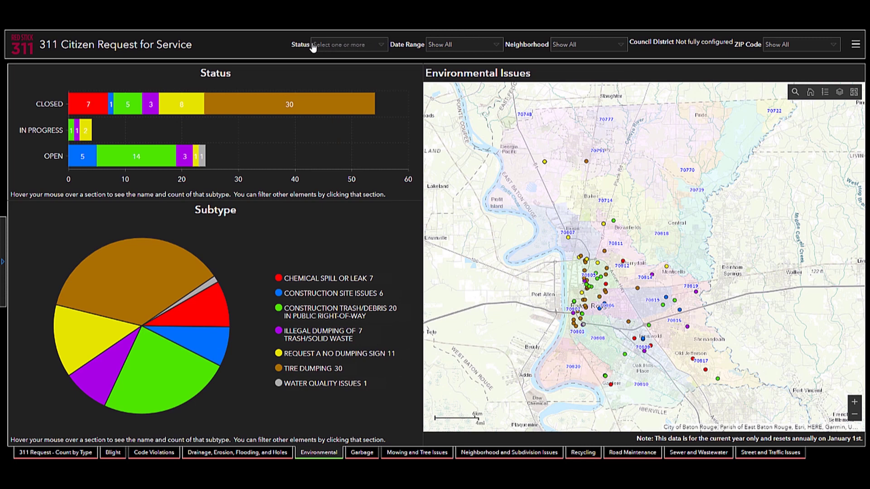
click(587, 49)
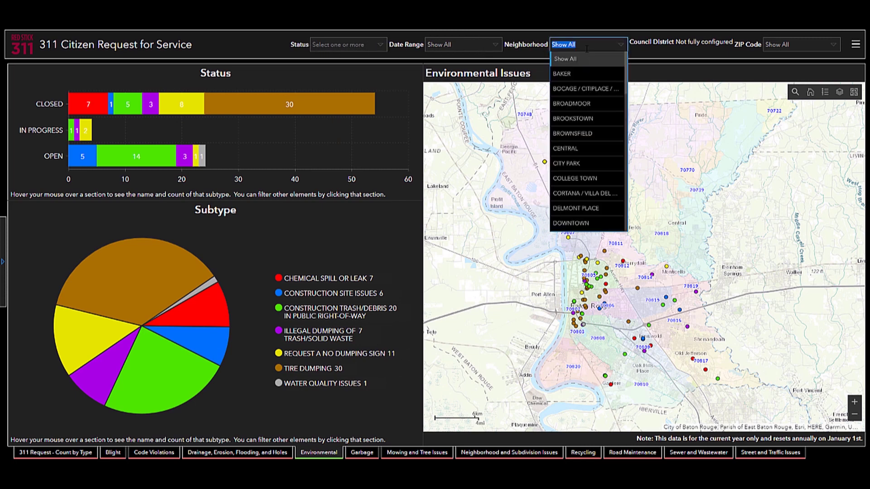
click(579, 74)
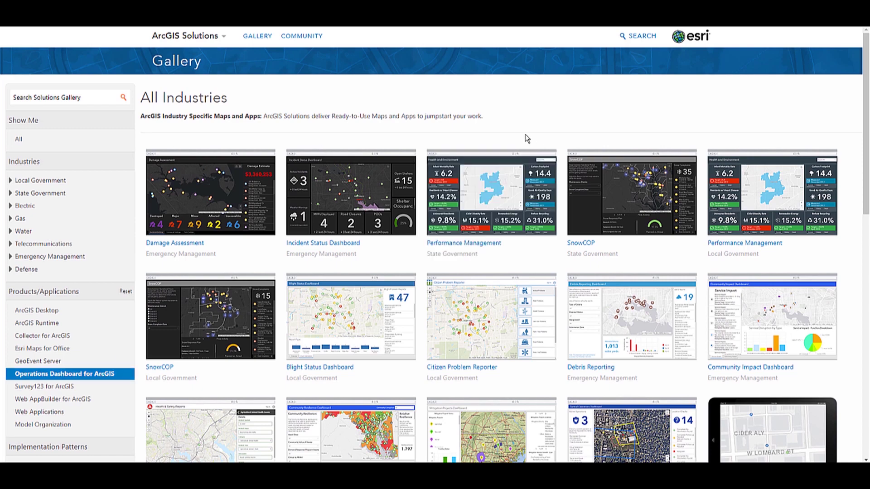
Read the descriptions on the gallery's Operations Dashboard solution cards
mouse_move(522, 163)
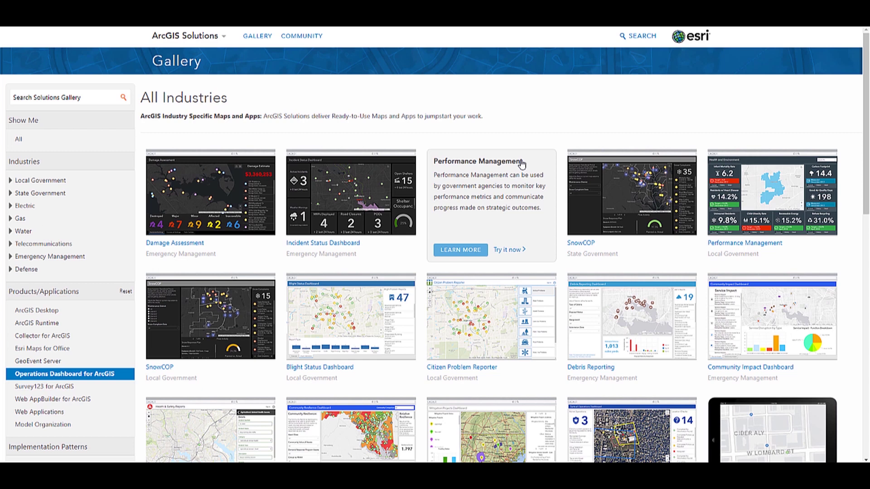
mouse_move(223, 219)
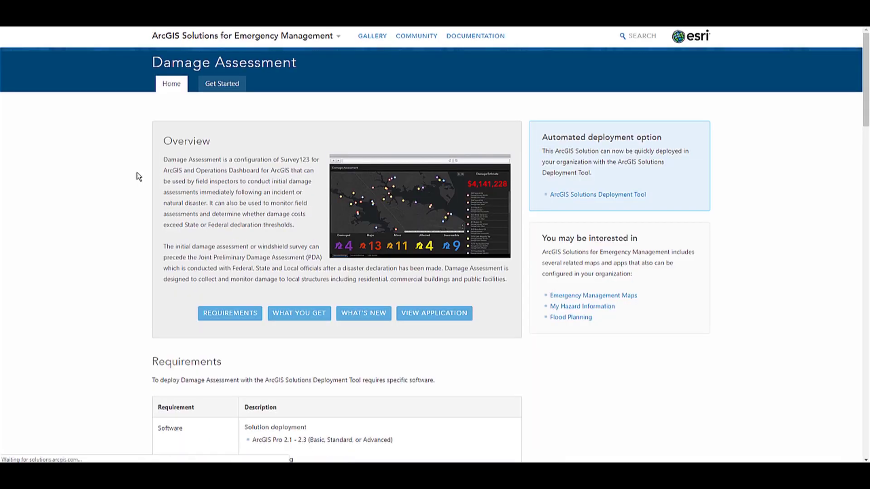
Scroll through the Damage Assessment page's Requirements and What you get sections
scroll(134, 246, down, 2)
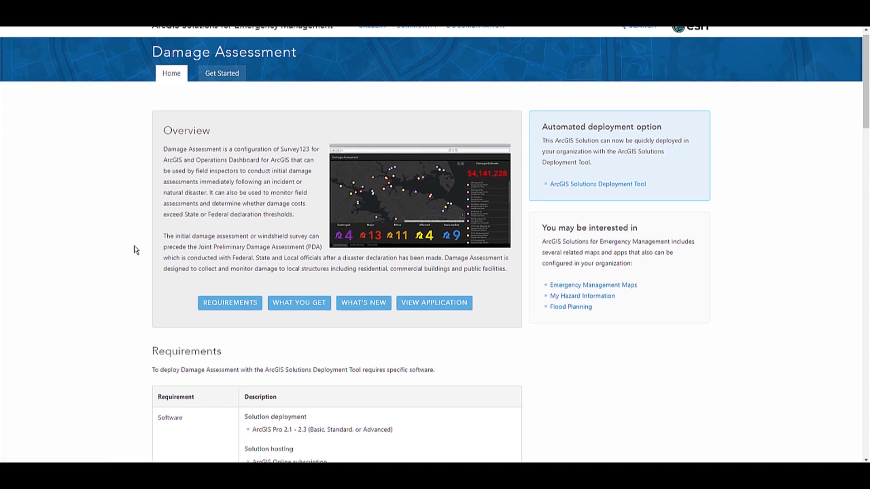
scroll(135, 249, down, 4)
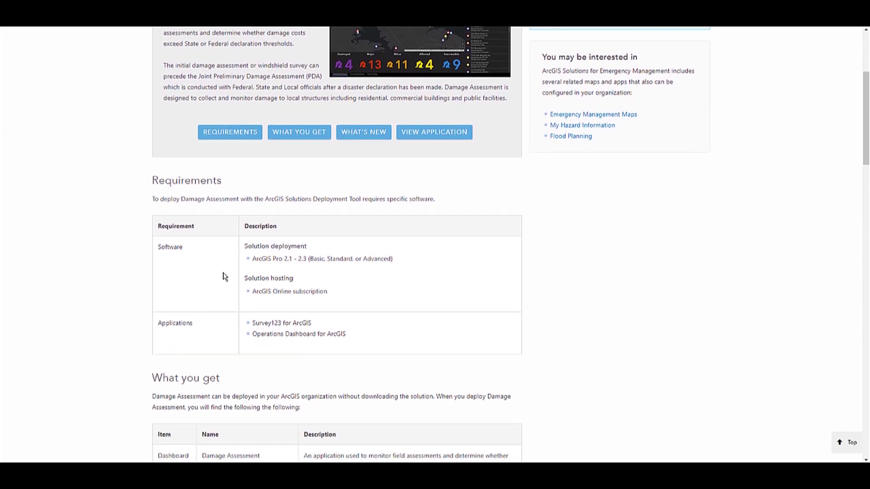
scroll(224, 277, down, 1)
scroll(196, 292, down, 4)
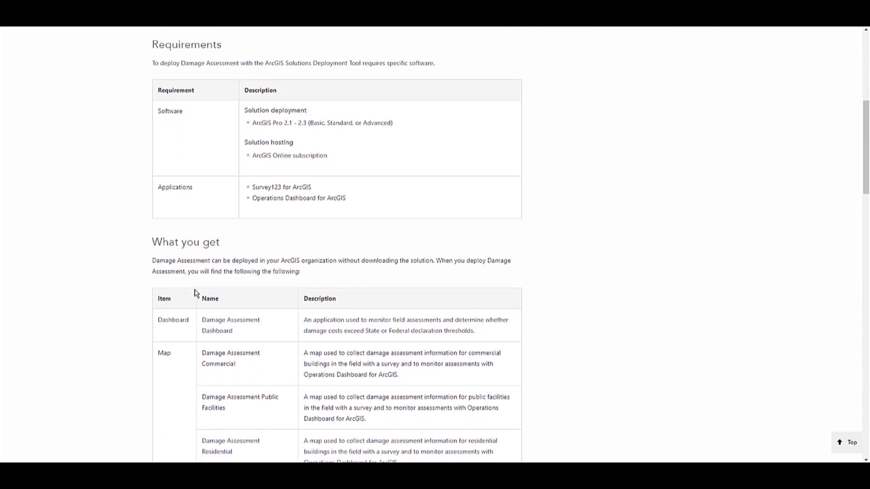
scroll(128, 260, down, 1)
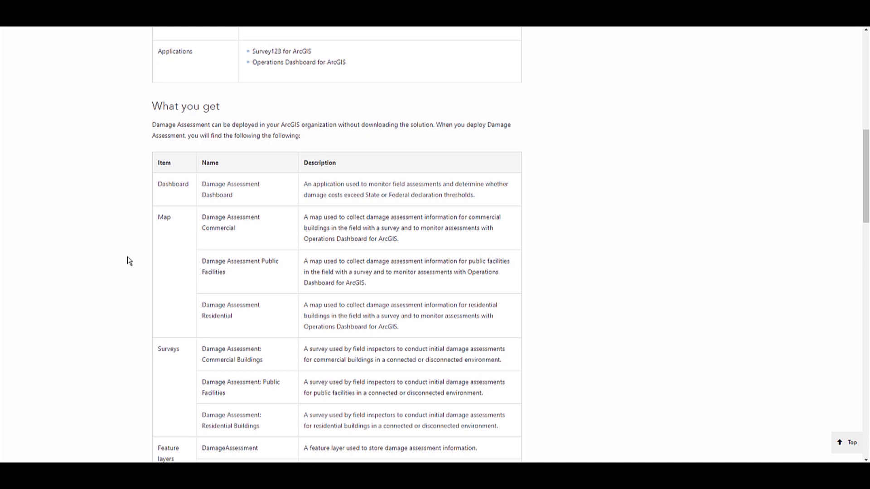
scroll(127, 256, down, 2)
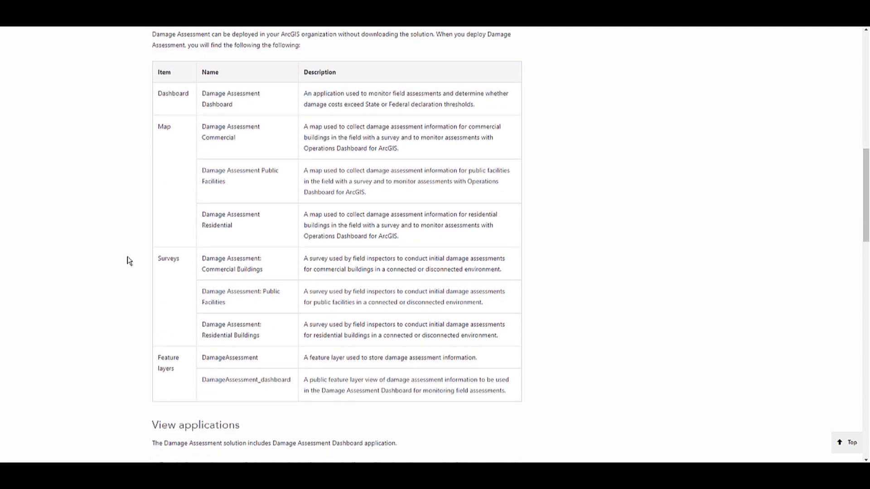